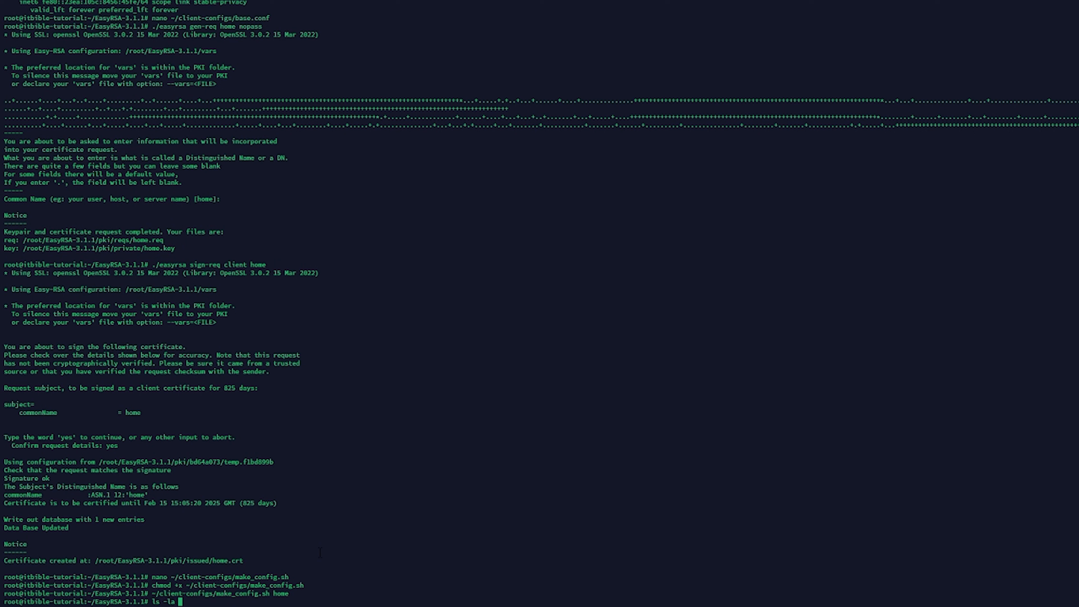
Step: List the contents of ~/client-configs/ in long format, including hidden entries
{"action": "type", "text": "~/cl"}
{"action": "key", "text": "Tab"}
{"action": "key", "text": "Return"}
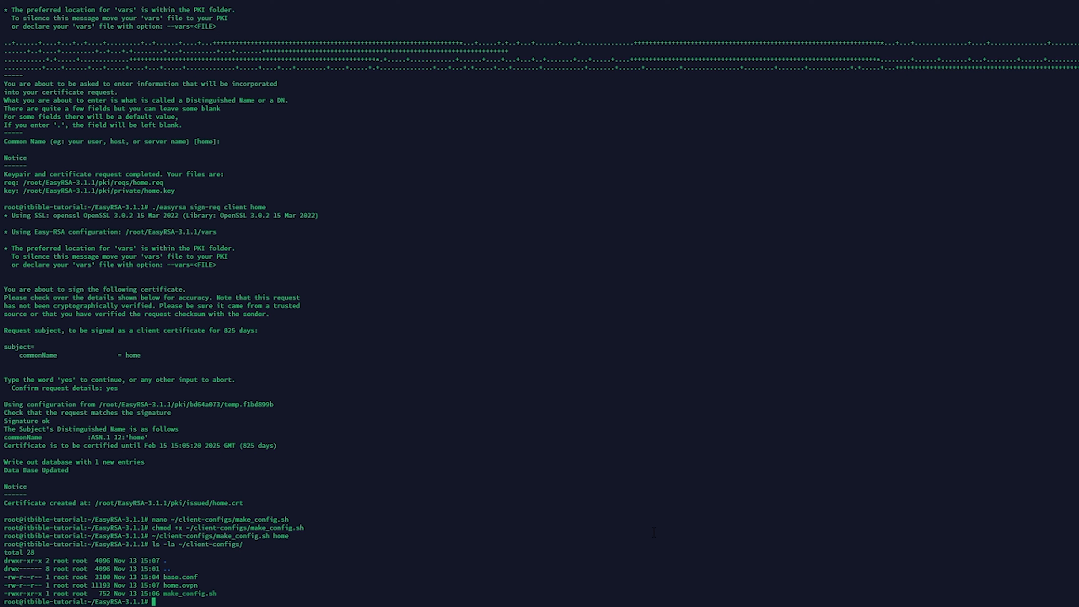
Step: Print the contents of ~/client-configs/home.ovpn in the terminal
{"action": "type", "text": "cat ~/cl"}
{"action": "key", "text": "Tab"}
{"action": "type", "text": "h"}
{"action": "key", "text": "Tab"}
{"action": "key", "text": "Return"}
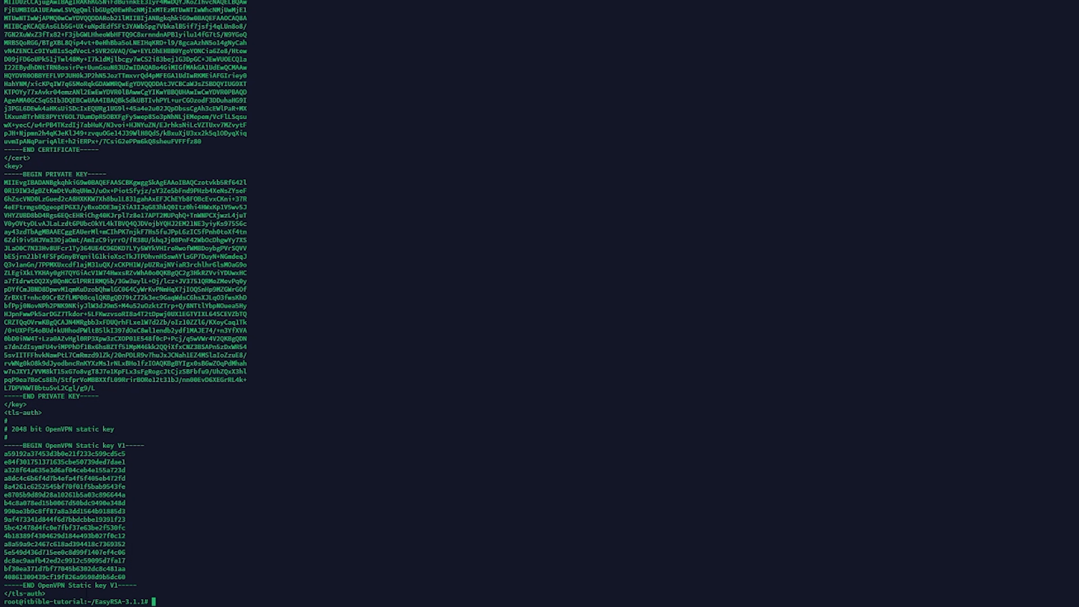
Step: Copy the whole printed client configuration, including its private key and static key, into a blank Notepad document
{"action": "left_click_drag", "start_coordinate": [113, 593], "coordinate": [66, 372]}
{"action": "left_click", "coordinate": [65, 371]}
{"action": "left_click_drag", "start_coordinate": [552, 593], "coordinate": [1, 38]}
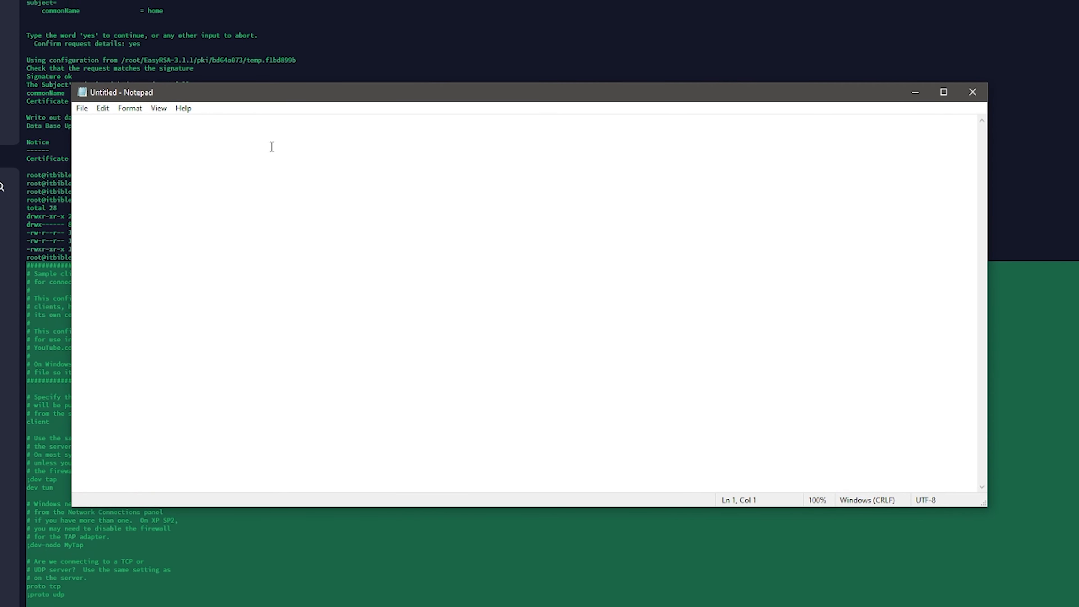
{"action": "key", "text": "ctrl+v"}
Step: Skim the pasted configuration from its header comments down to the remote server entry
{"action": "scroll", "coordinate": [334, 200], "scroll_direction": "up", "scroll_amount": 20}
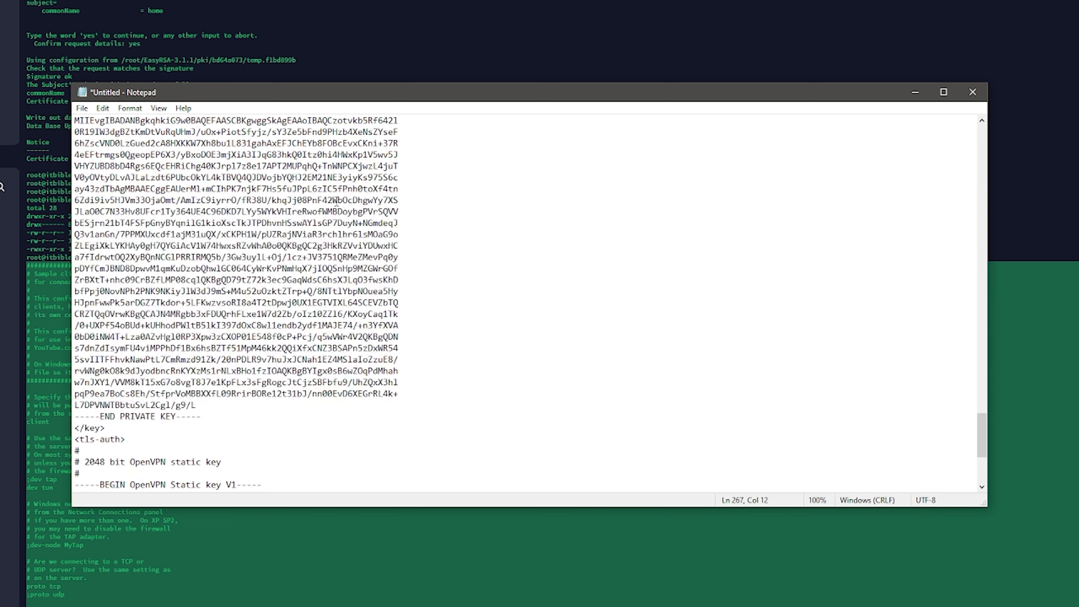
{"action": "scroll", "coordinate": [361, 206], "scroll_direction": "up", "scroll_amount": 11}
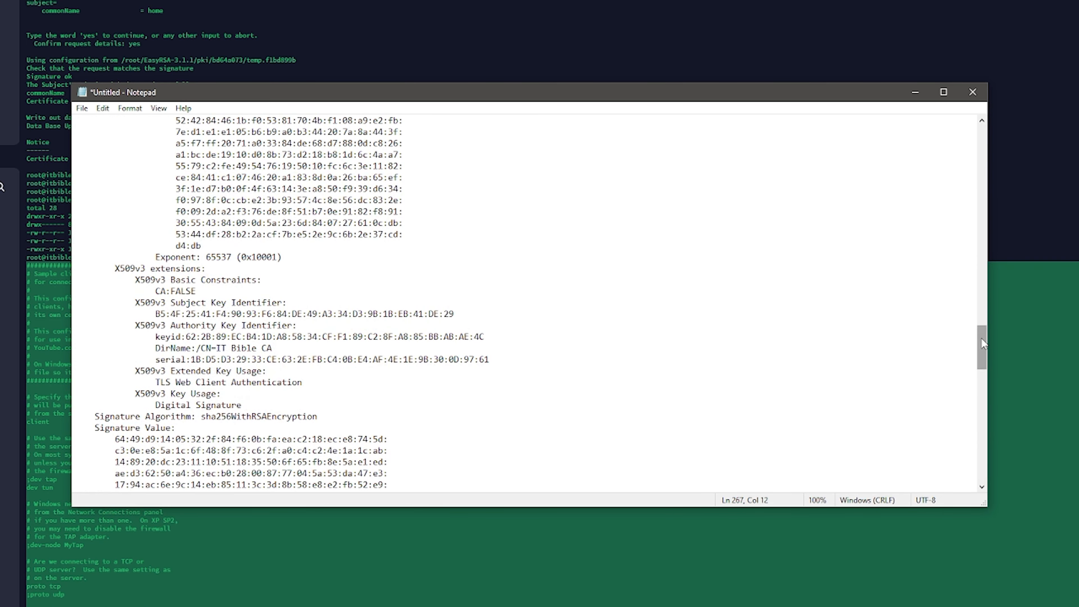
{"action": "left_click_drag", "start_coordinate": [981, 347], "coordinate": [980, 142]}
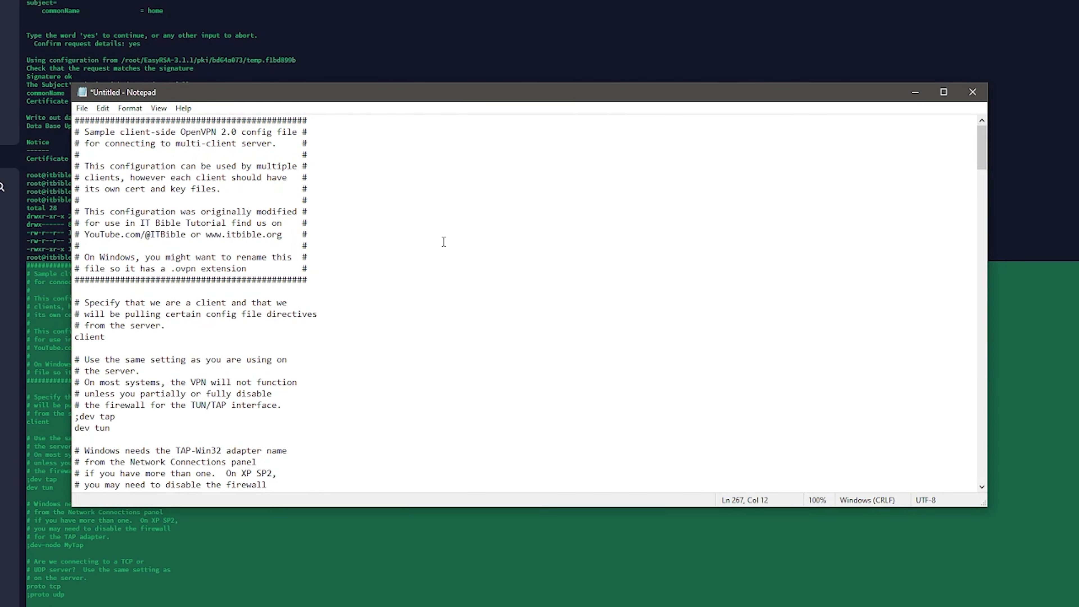
{"action": "scroll", "coordinate": [273, 340], "scroll_direction": "down", "scroll_amount": 4}
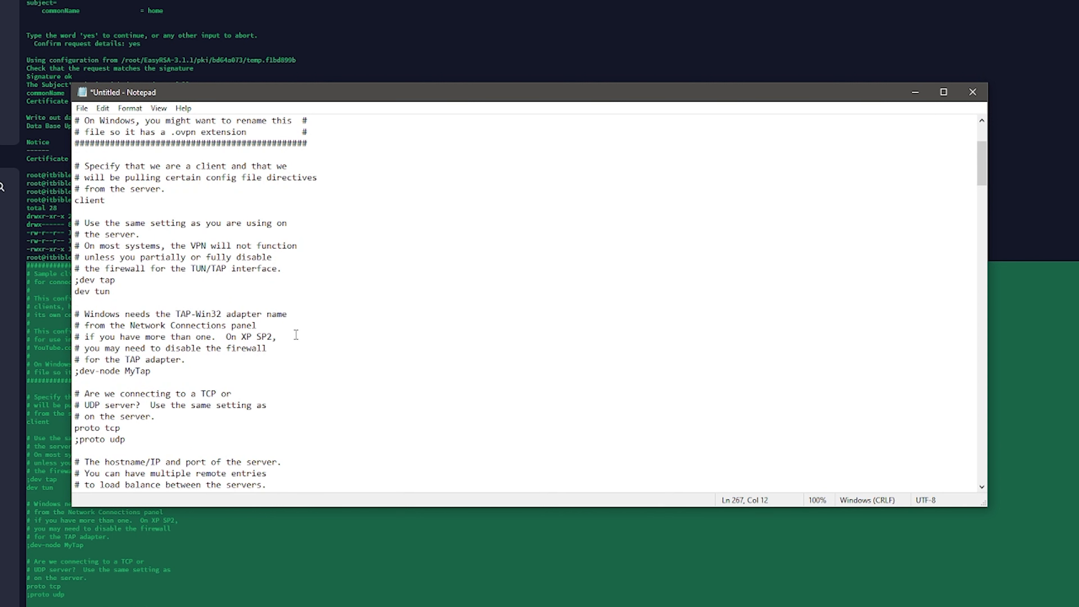
{"action": "scroll", "coordinate": [296, 335], "scroll_direction": "down", "scroll_amount": 3}
{"action": "scroll", "coordinate": [289, 320], "scroll_direction": "down", "scroll_amount": 1}
{"action": "scroll", "coordinate": [286, 319], "scroll_direction": "up", "scroll_amount": 1}
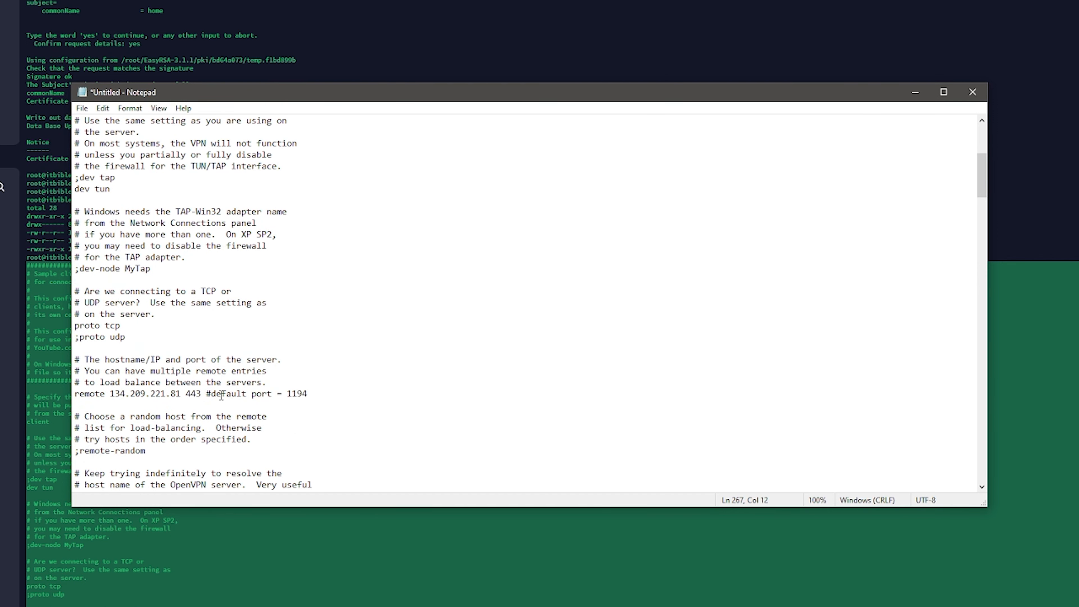
{"action": "scroll", "coordinate": [221, 395], "scroll_direction": "up", "scroll_amount": 7}
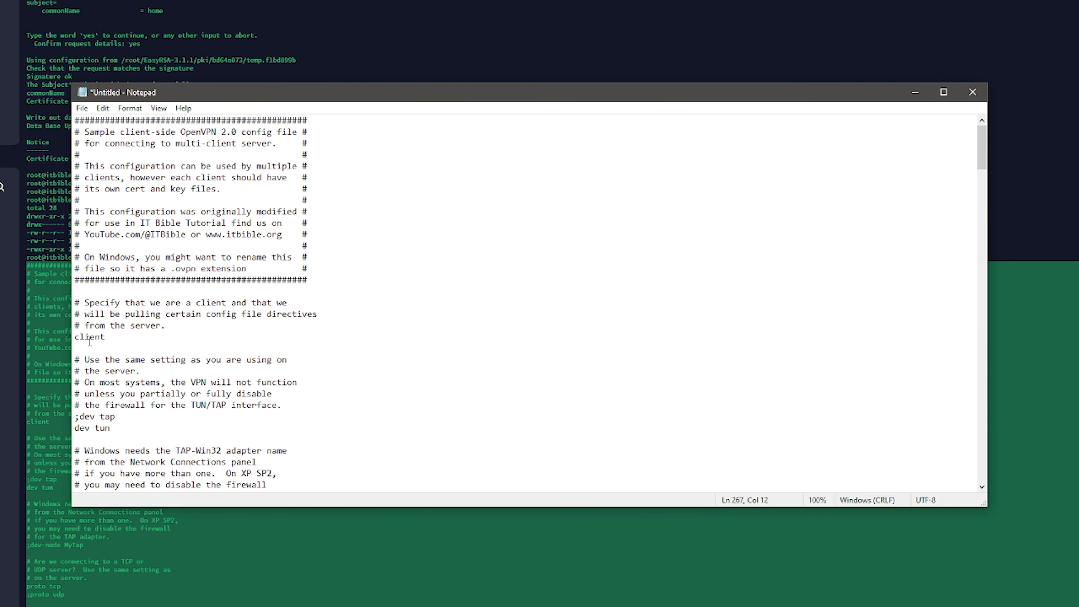
Step: Examine the client, dev, proto, remote address and port, user/group and persist directives in the configuration
{"action": "left_click", "coordinate": [89, 339]}
{"action": "scroll", "coordinate": [132, 345], "scroll_direction": "down", "scroll_amount": 4}
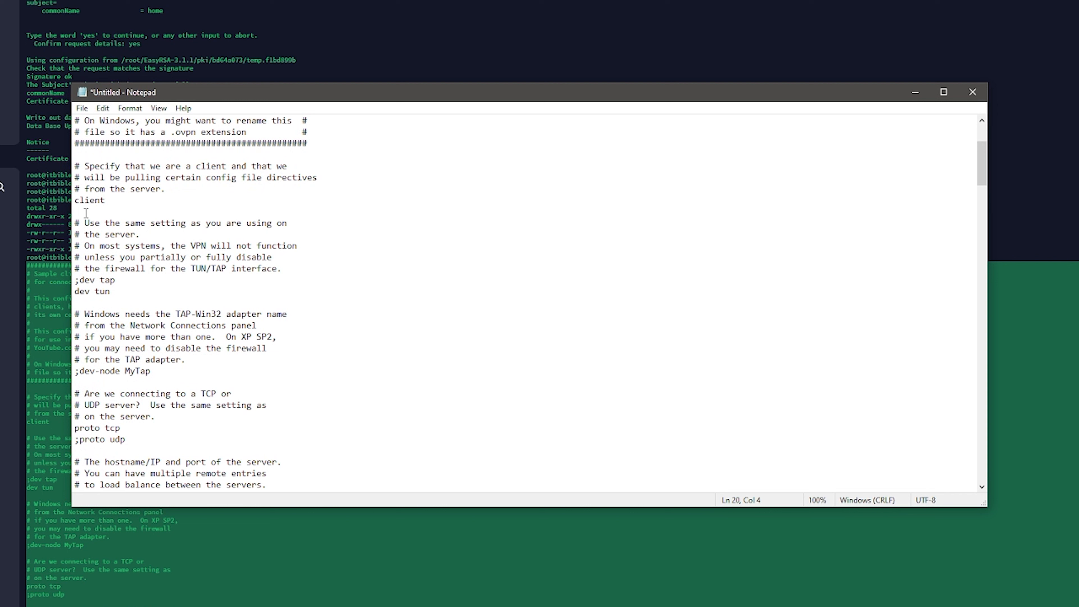
{"action": "left_click_drag", "start_coordinate": [94, 292], "coordinate": [100, 292]}
{"action": "scroll", "coordinate": [121, 296], "scroll_direction": "down", "scroll_amount": 3}
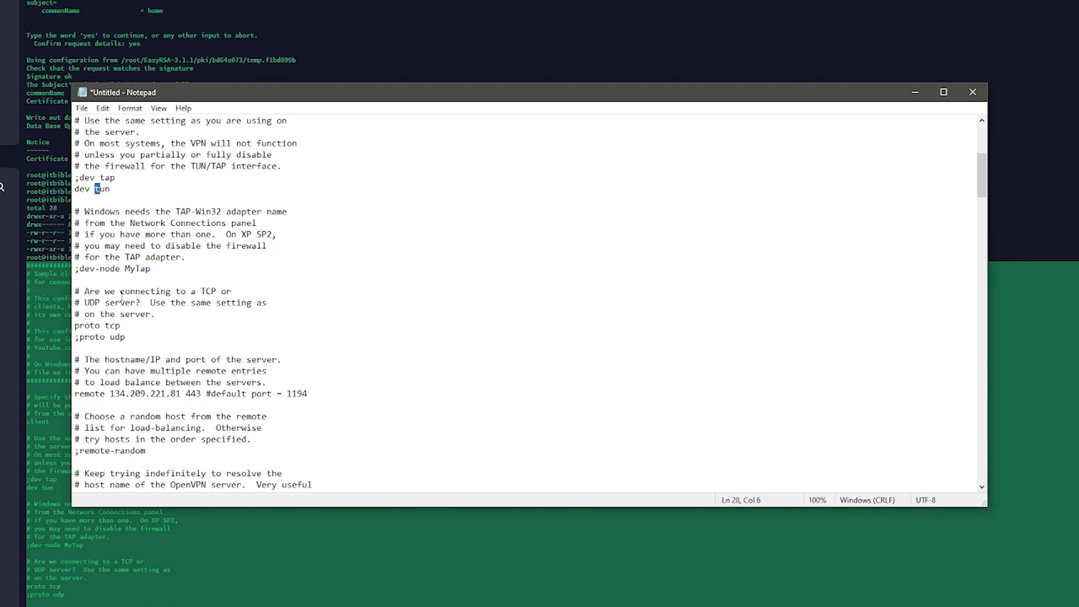
{"action": "scroll", "coordinate": [120, 273], "scroll_direction": "down", "scroll_amount": 2}
{"action": "left_click_drag", "start_coordinate": [95, 257], "coordinate": [100, 256]}
{"action": "left_click_drag", "start_coordinate": [110, 325], "coordinate": [196, 325]}
{"action": "scroll", "coordinate": [123, 266], "scroll_direction": "down", "scroll_amount": 4}
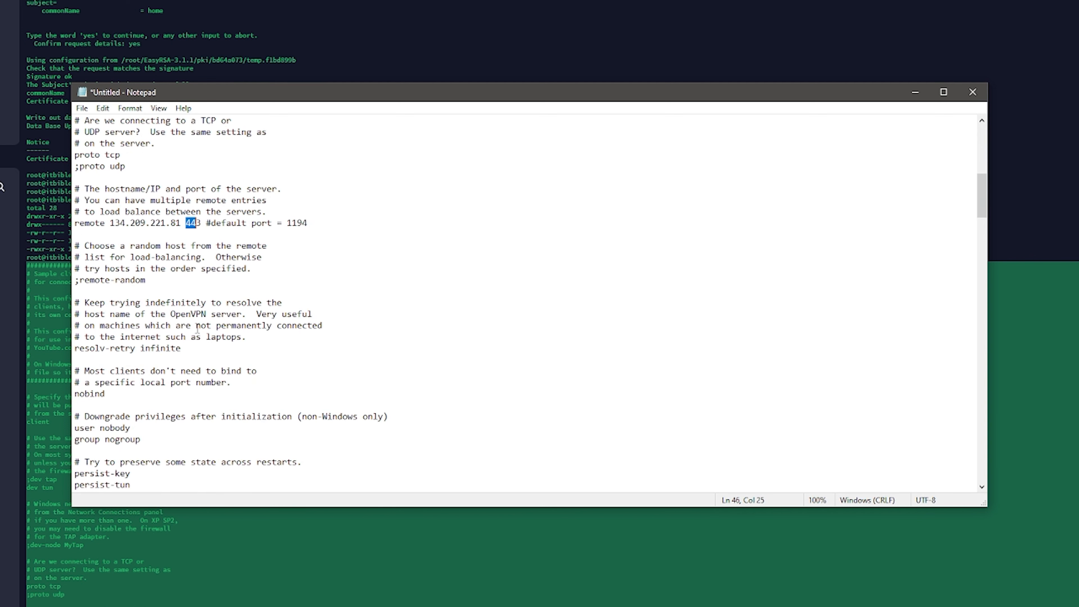
{"action": "scroll", "coordinate": [124, 266], "scroll_direction": "down", "scroll_amount": 4}
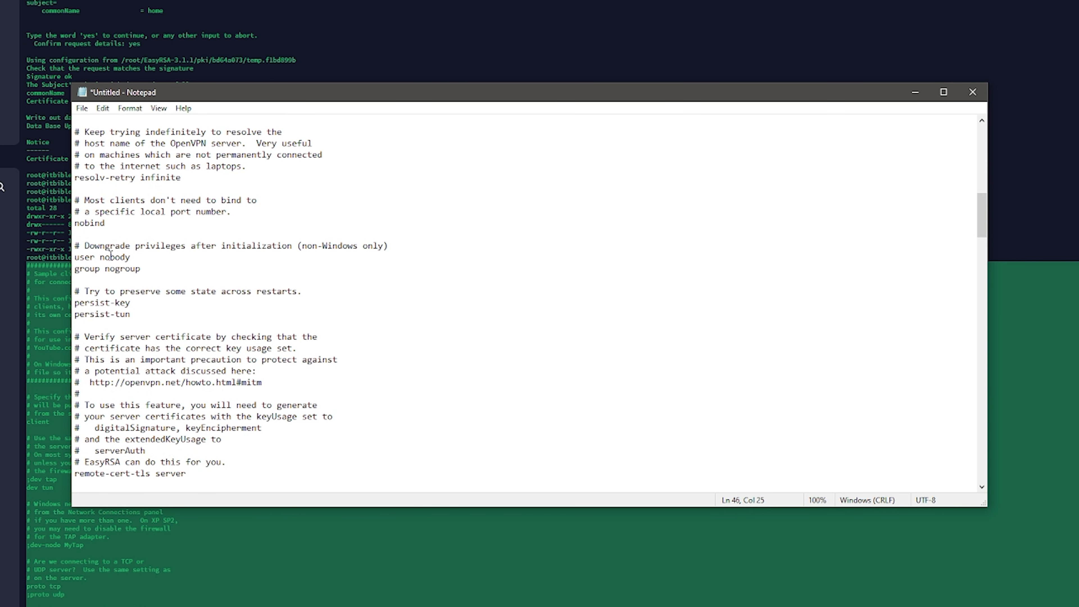
{"action": "scroll", "coordinate": [110, 255], "scroll_direction": "down", "scroll_amount": 2}
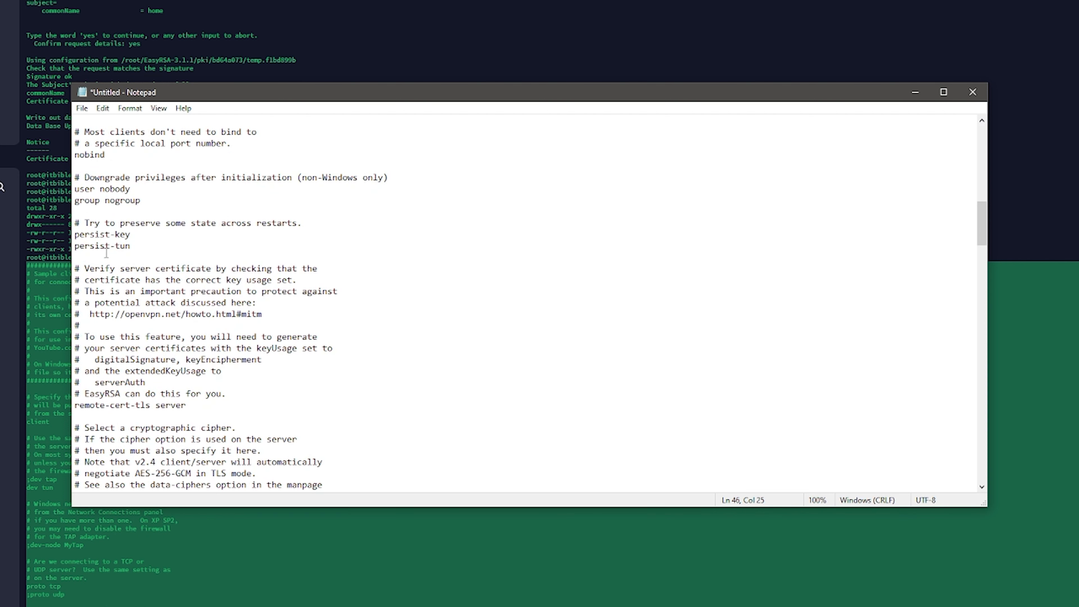
{"action": "scroll", "coordinate": [107, 249], "scroll_direction": "down", "scroll_amount": 11}
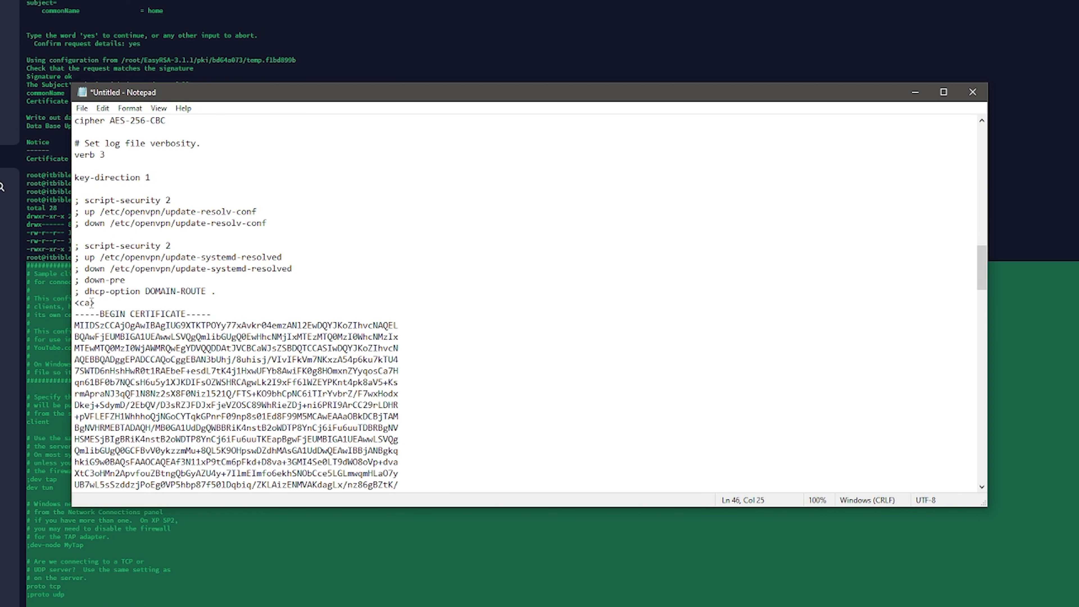
Step: Examine the embedded CA certificate, client certificate, private key and tls-auth blocks in the configuration
{"action": "scroll", "coordinate": [84, 309], "scroll_direction": "down", "scroll_amount": 4}
{"action": "left_click_drag", "start_coordinate": [76, 166], "coordinate": [205, 415]}
{"action": "left_click", "coordinate": [205, 408]}
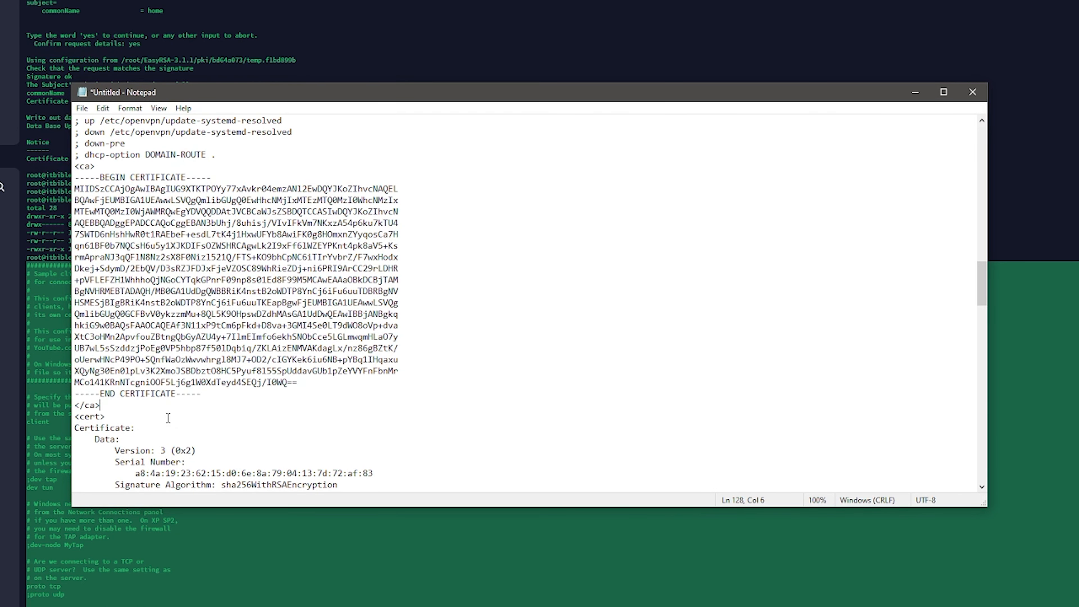
{"action": "scroll", "coordinate": [142, 296], "scroll_direction": "down", "scroll_amount": 8}
{"action": "left_click_drag", "start_coordinate": [78, 146], "coordinate": [146, 190]}
{"action": "scroll", "coordinate": [170, 193], "scroll_direction": "down", "scroll_amount": 20}
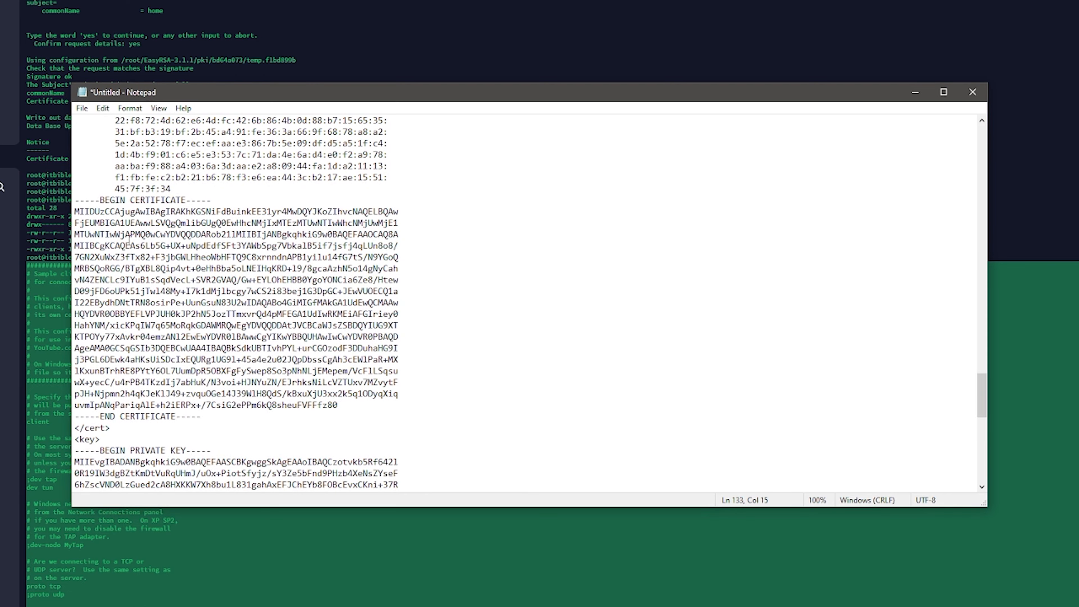
{"action": "scroll", "coordinate": [126, 296], "scroll_direction": "down", "scroll_amount": 13}
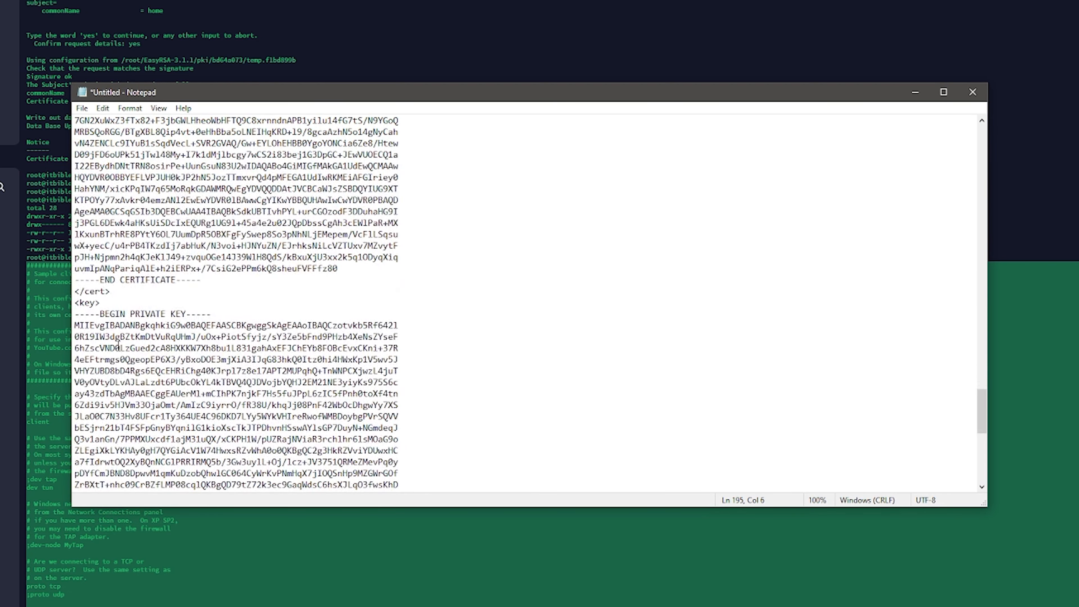
{"action": "scroll", "coordinate": [89, 214], "scroll_direction": "down", "scroll_amount": 3}
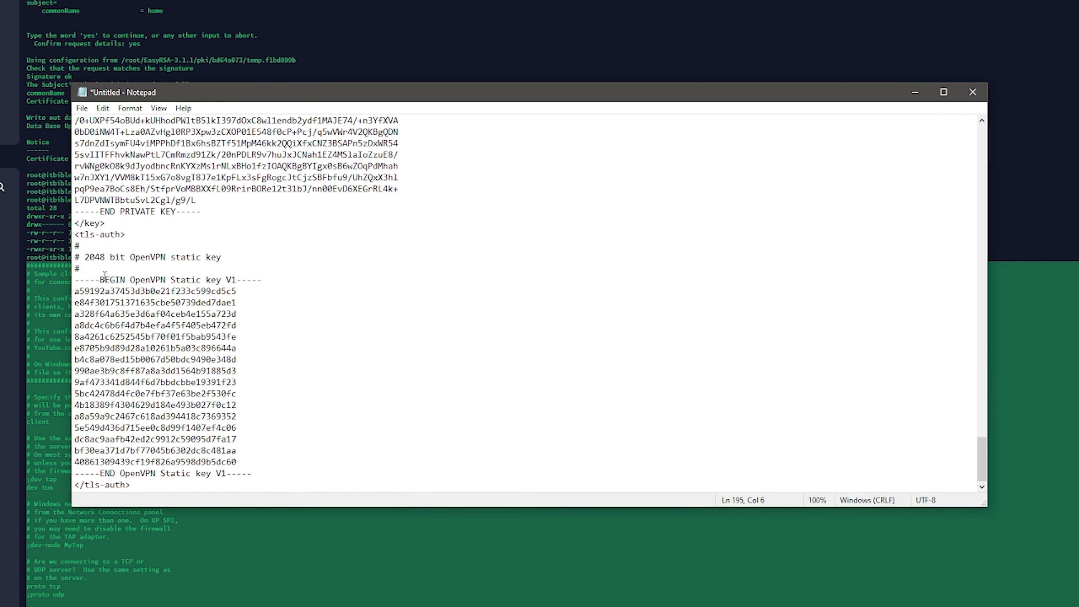
{"action": "left_click_drag", "start_coordinate": [271, 469], "coordinate": [74, 246]}
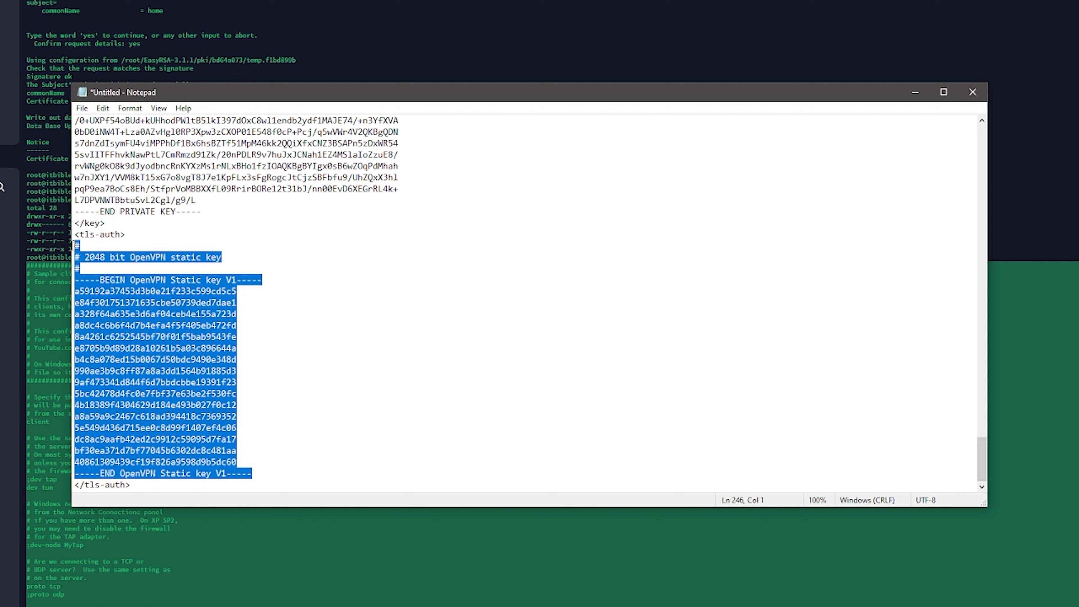
{"action": "left_click", "coordinate": [241, 281]}
{"action": "left_click_drag", "start_coordinate": [269, 332], "coordinate": [278, 330]}
{"action": "left_click", "coordinate": [286, 327]}
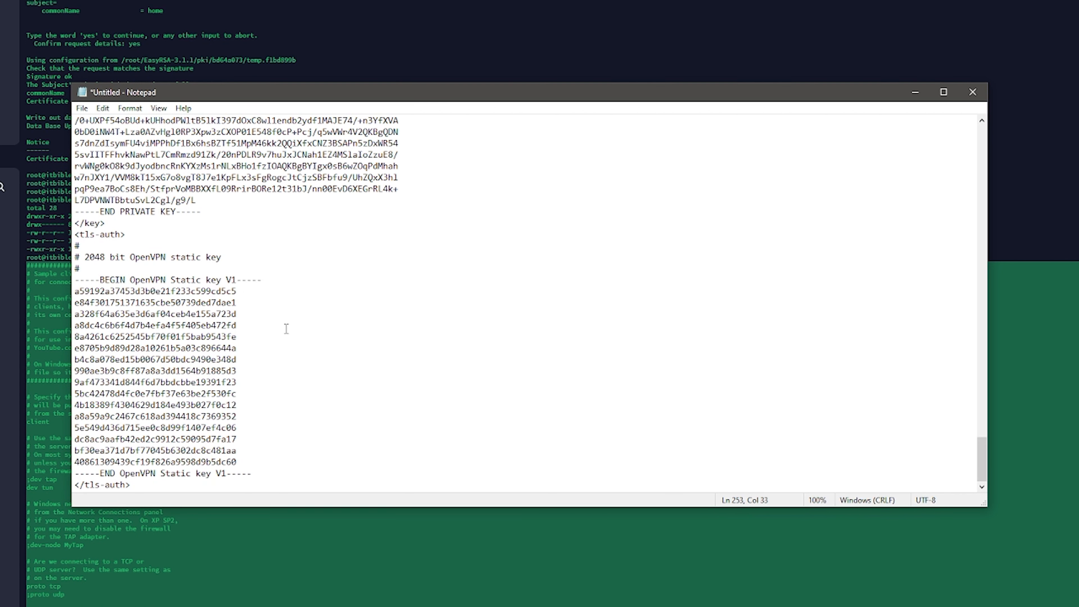
{"action": "left_click", "coordinate": [332, 280]}
Step: Save the document as home.ovpn in Downloads with the All Files type, and close Notepad
{"action": "left_click", "coordinate": [82, 108]}
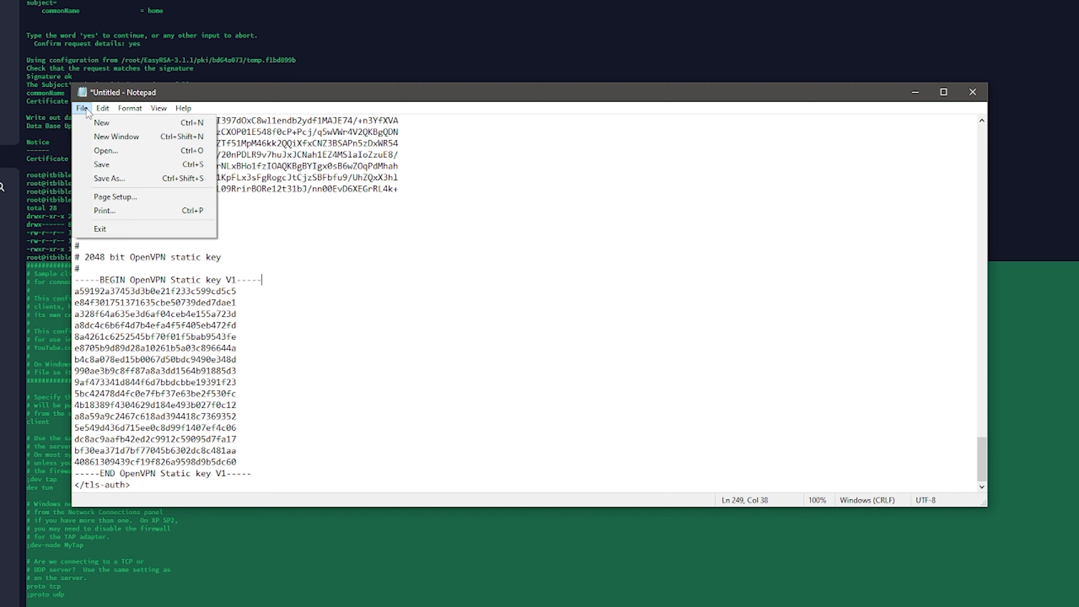
{"action": "left_click", "coordinate": [124, 177]}
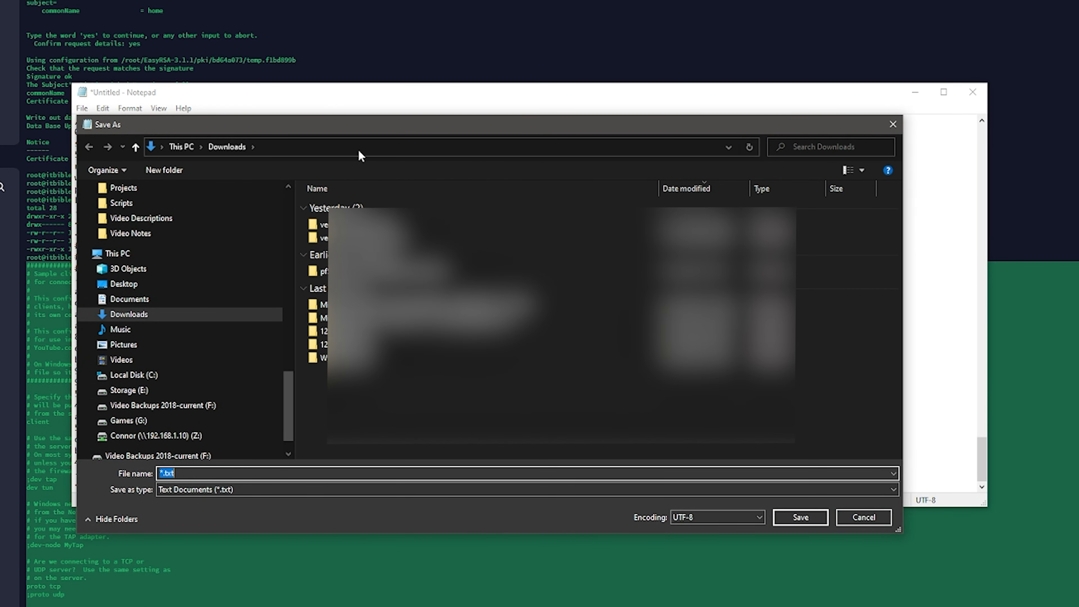
{"action": "left_click", "coordinate": [269, 489]}
{"action": "left_click", "coordinate": [263, 505]}
{"action": "type", "text": "home.ovpn"}
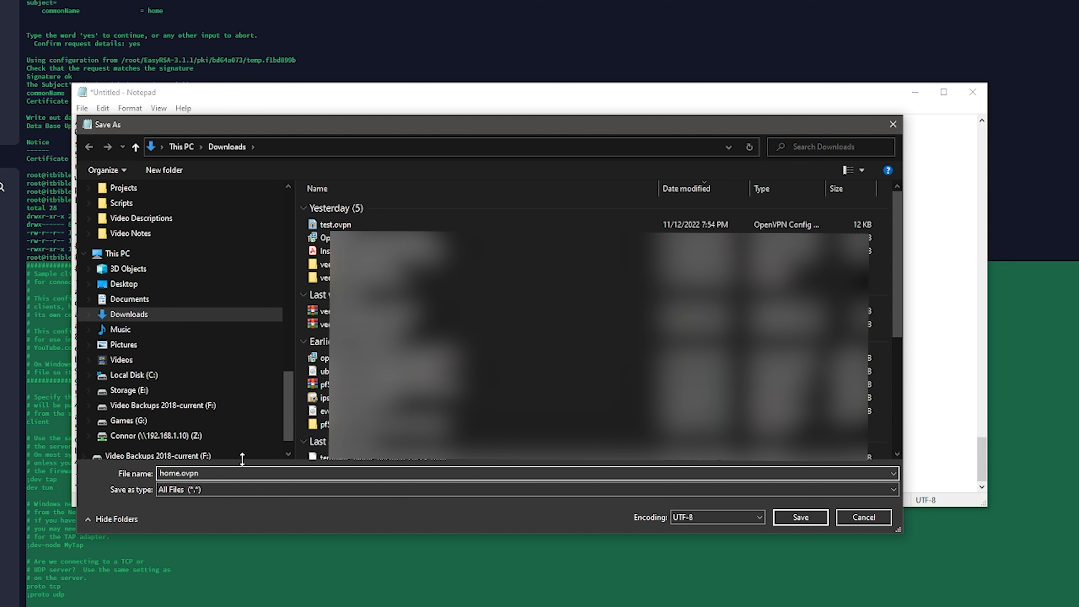
{"action": "left_click", "coordinate": [800, 518]}
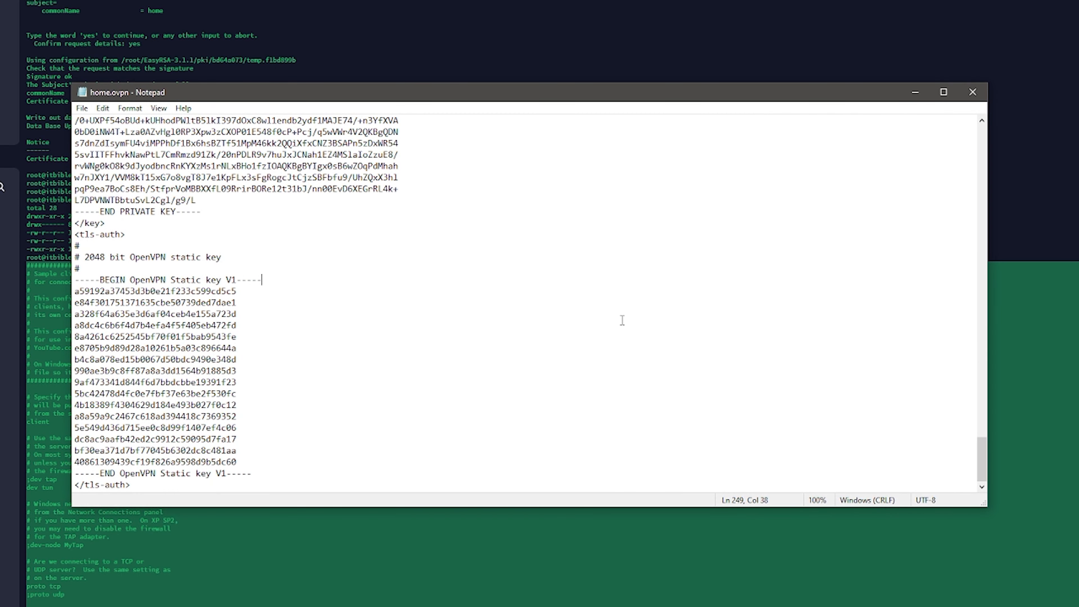
{"action": "left_click", "coordinate": [972, 92]}
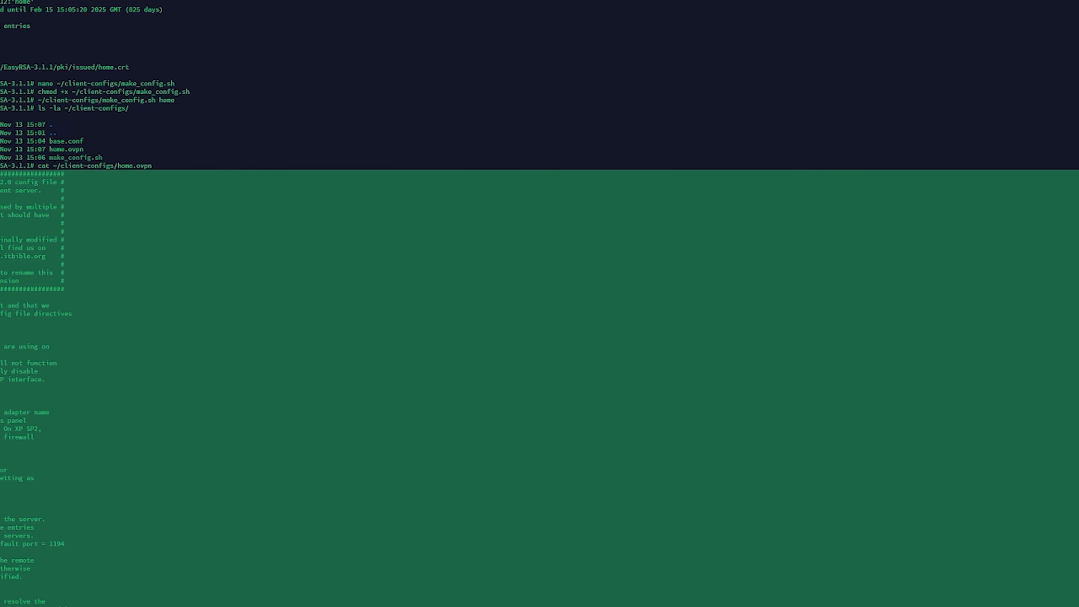
Step: Import the home.ovpn file into OpenVPN GUI and connect to the VPN with it
{"action": "left_click", "coordinate": [900, 598]}
{"action": "right_click", "coordinate": [894, 576]}
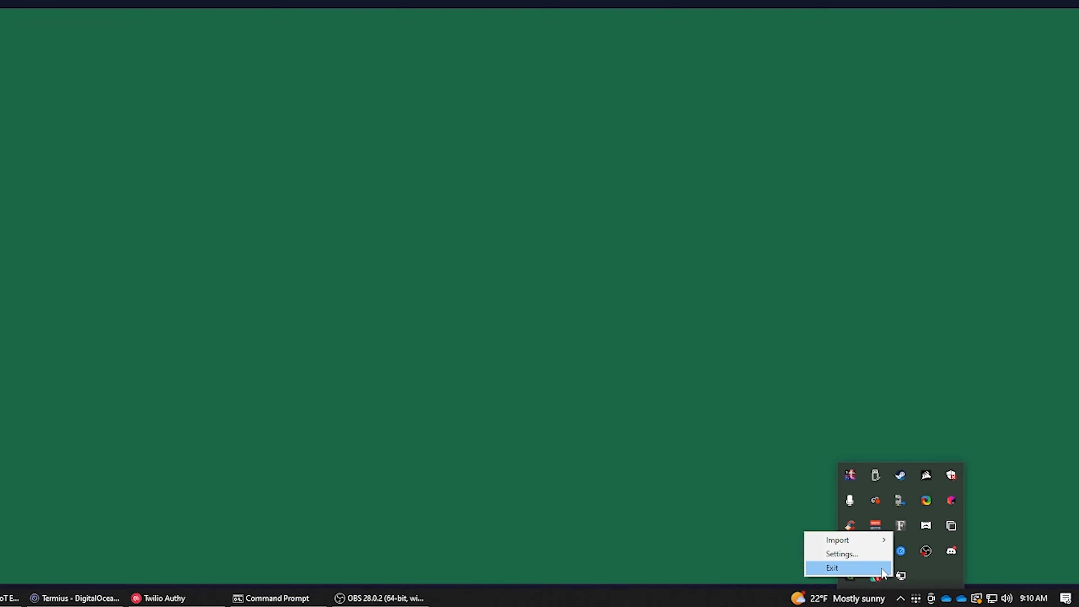
{"action": "mouse_move", "coordinate": [837, 543]}
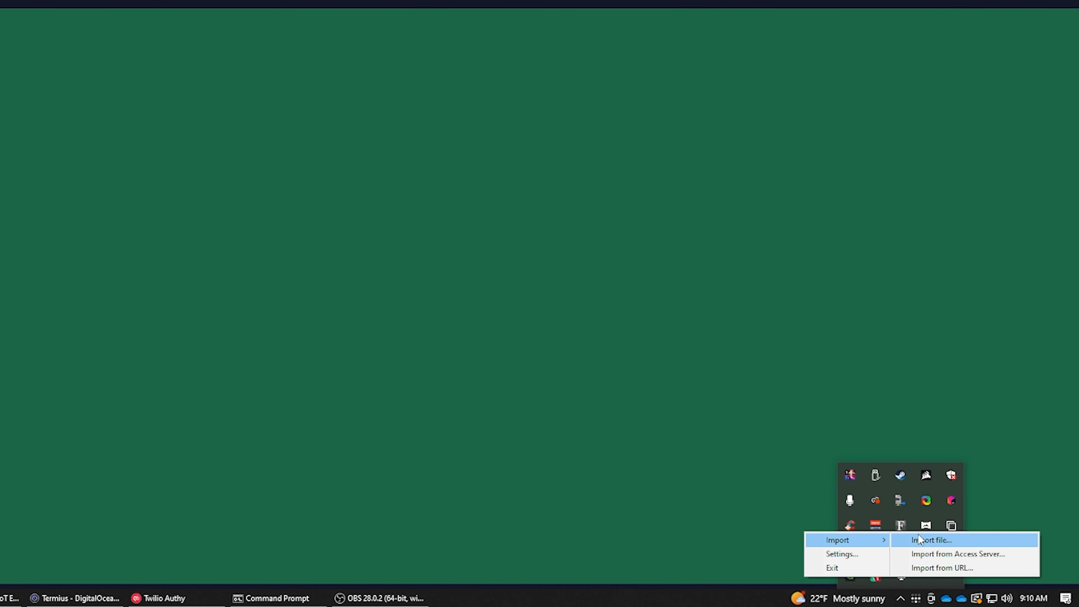
{"action": "left_click", "coordinate": [931, 539]}
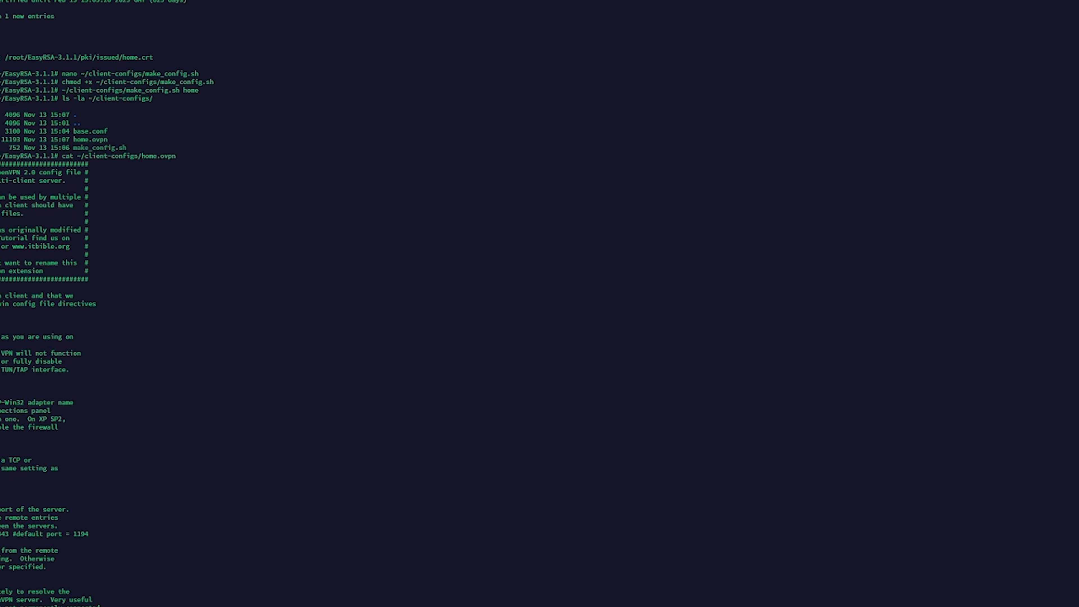
{"action": "right_click", "coordinate": [929, 595]}
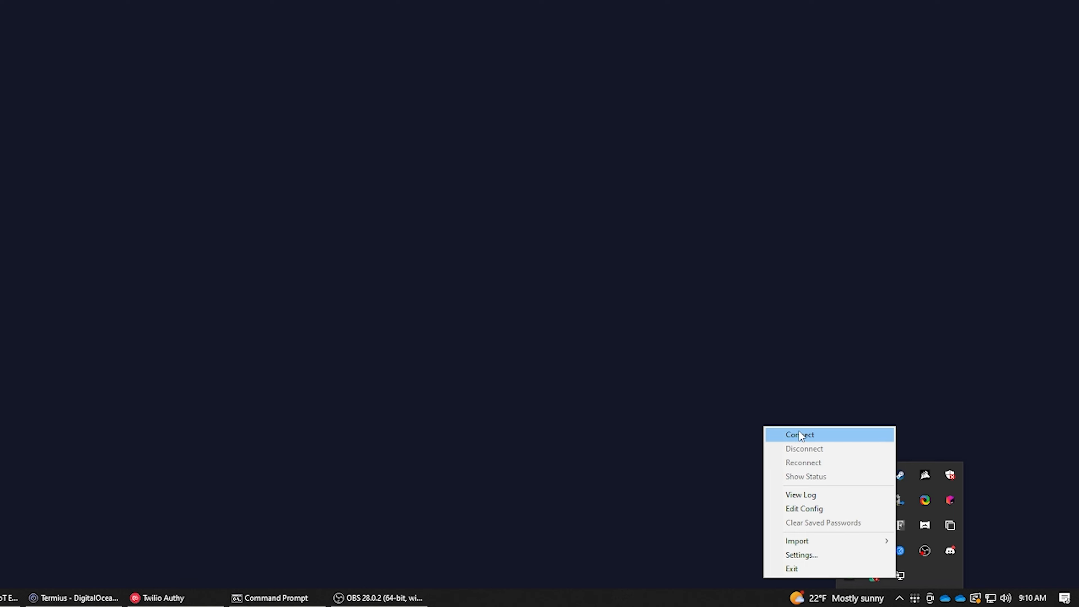
{"action": "left_click", "coordinate": [799, 434]}
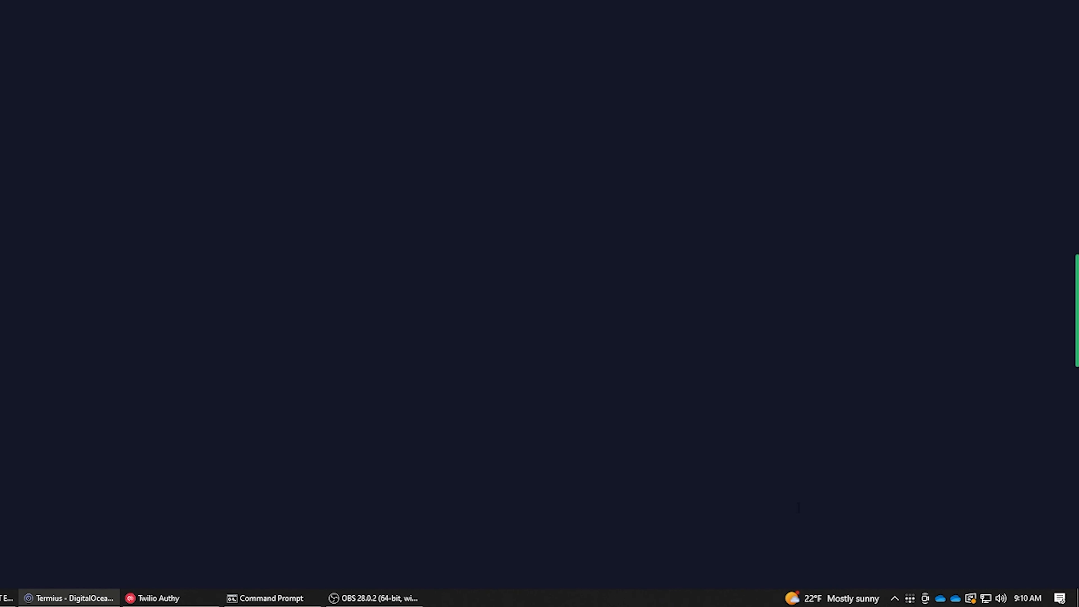
Step: Open the status window of the home VPN connection and examine its log from the beginning
{"action": "left_click", "coordinate": [894, 599]}
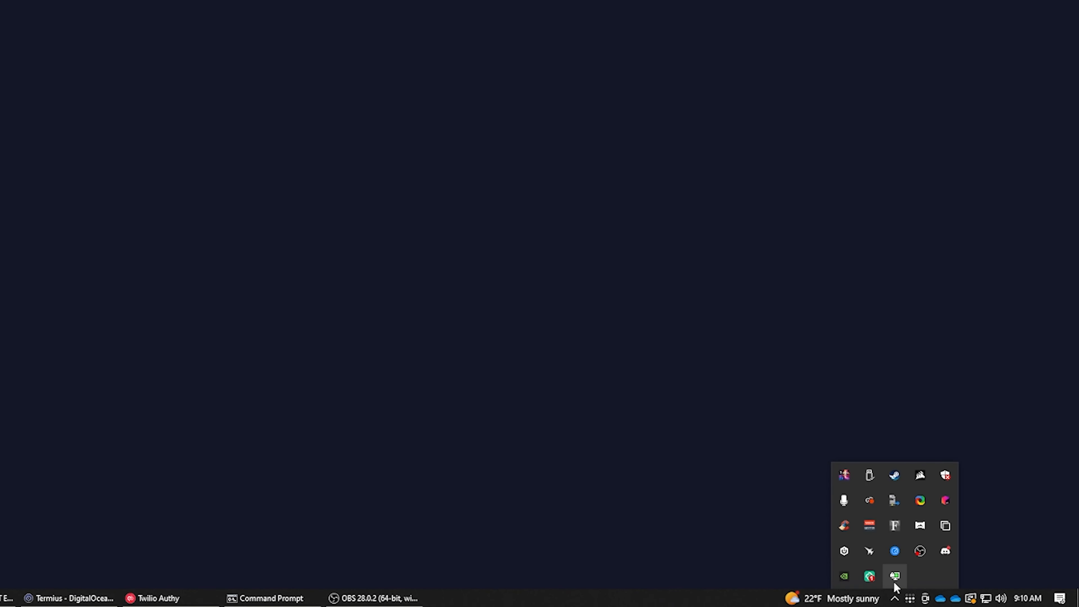
{"action": "mouse_move", "coordinate": [894, 584]}
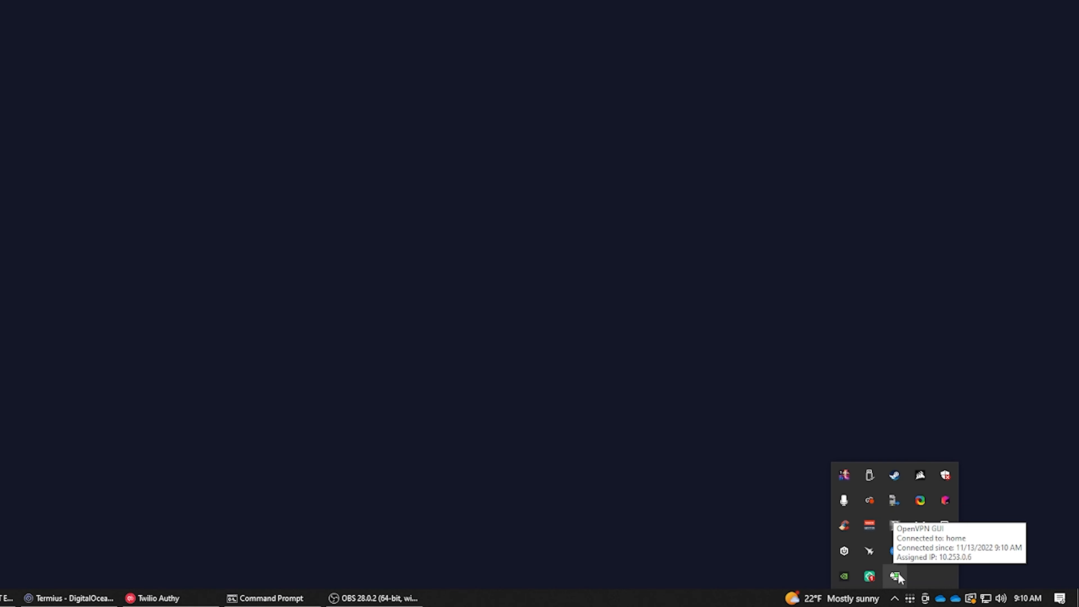
{"action": "right_click", "coordinate": [897, 577]}
{"action": "left_click", "coordinate": [845, 477]}
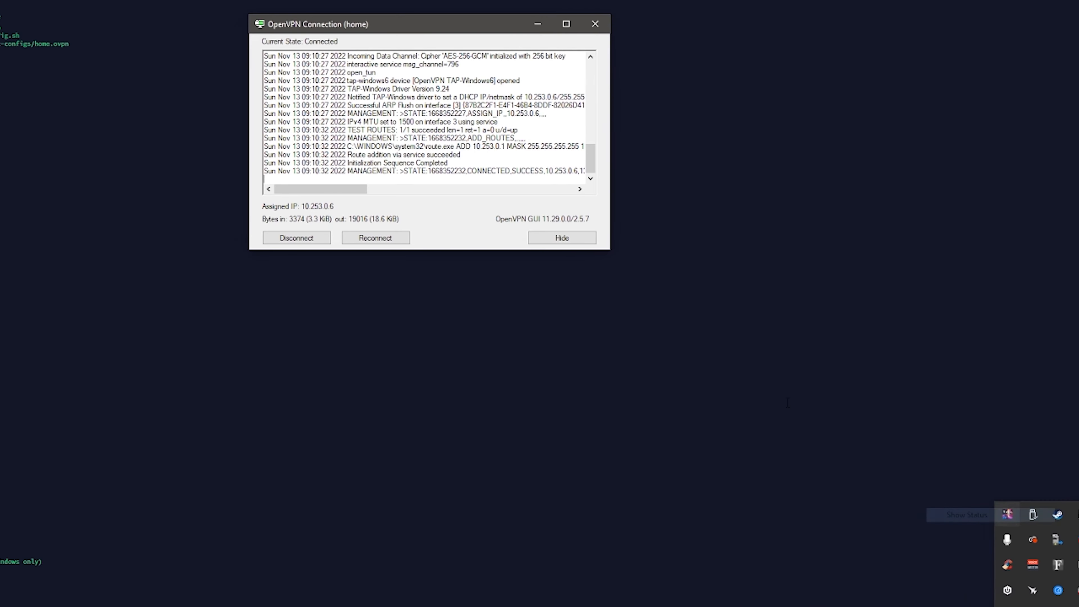
{"action": "left_click_drag", "start_coordinate": [701, 184], "coordinate": [700, 95]}
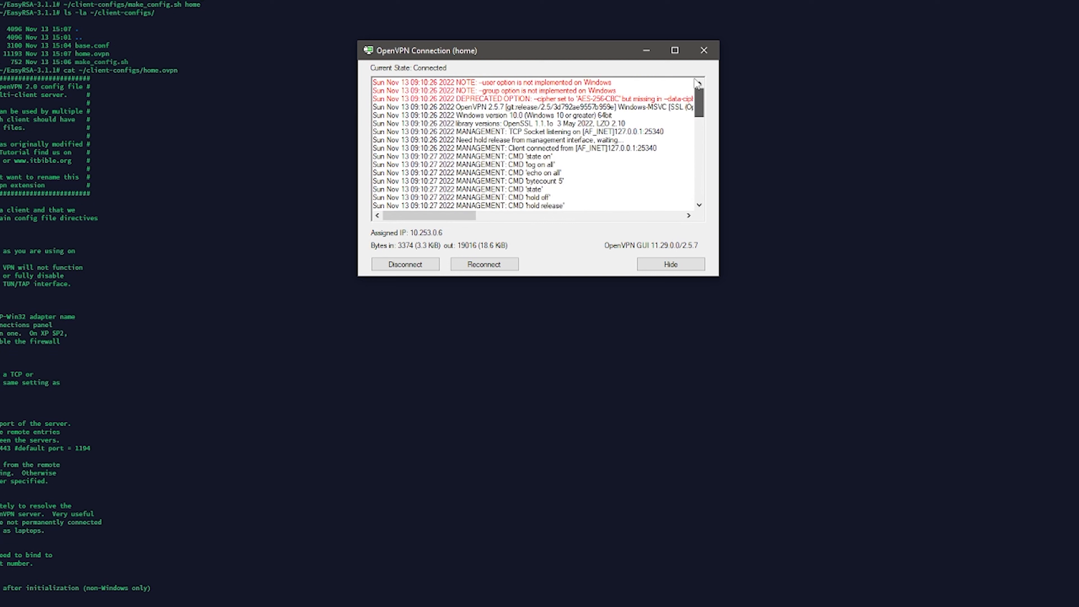
Step: Examine the red notes on the user and group options and the deprecated cipher warning in the connection log
{"action": "left_click_drag", "start_coordinate": [461, 98], "coordinate": [546, 90]}
{"action": "left_click_drag", "start_coordinate": [621, 90], "coordinate": [426, 71]}
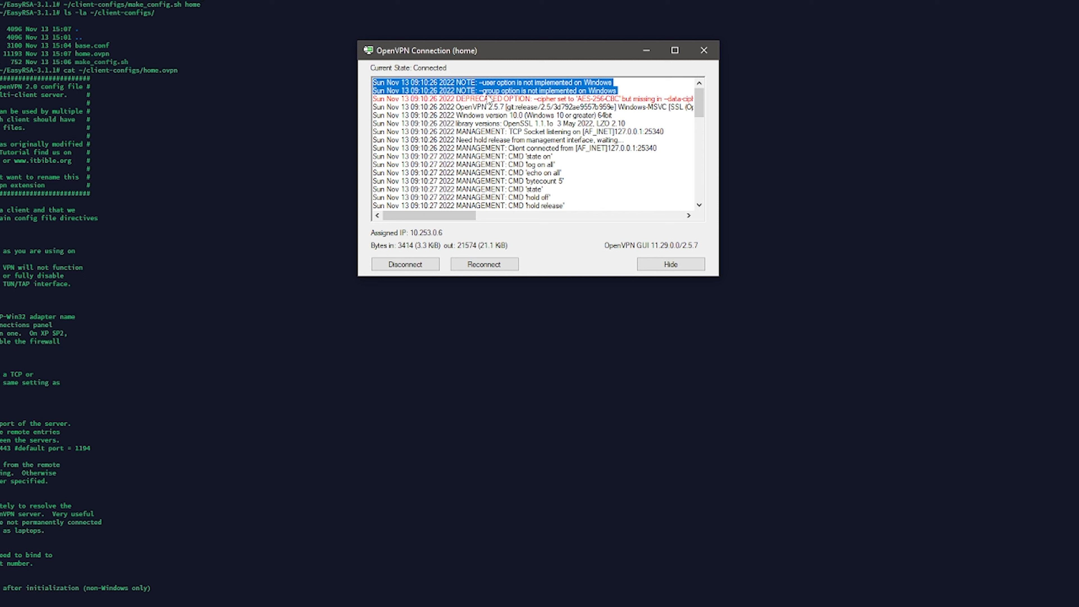
{"action": "left_click", "coordinate": [477, 91]}
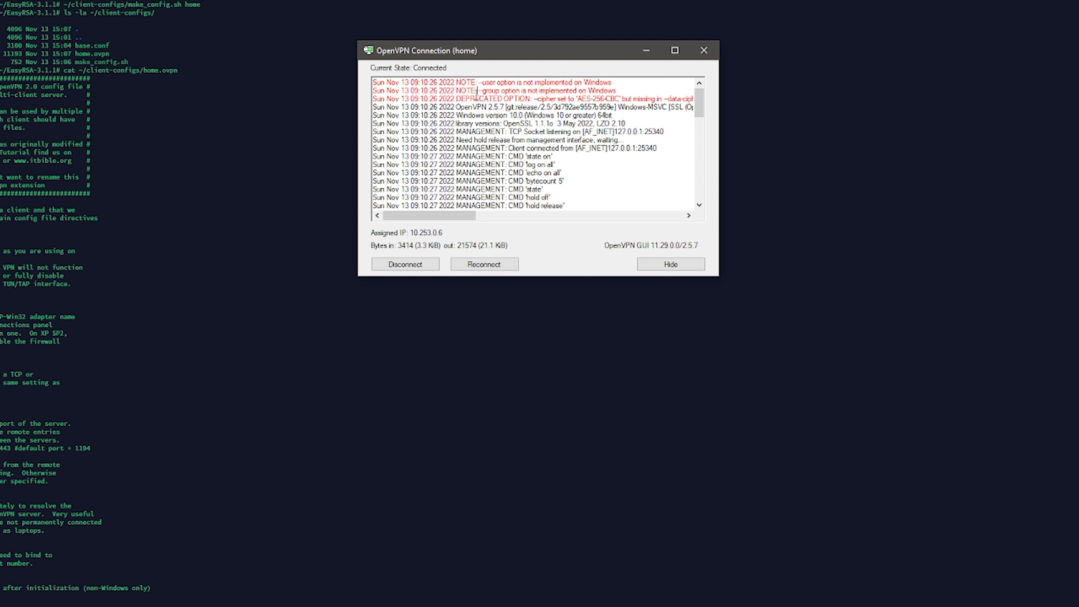
{"action": "left_click_drag", "start_coordinate": [456, 98], "coordinate": [696, 102]}
{"action": "left_click", "coordinate": [568, 107]}
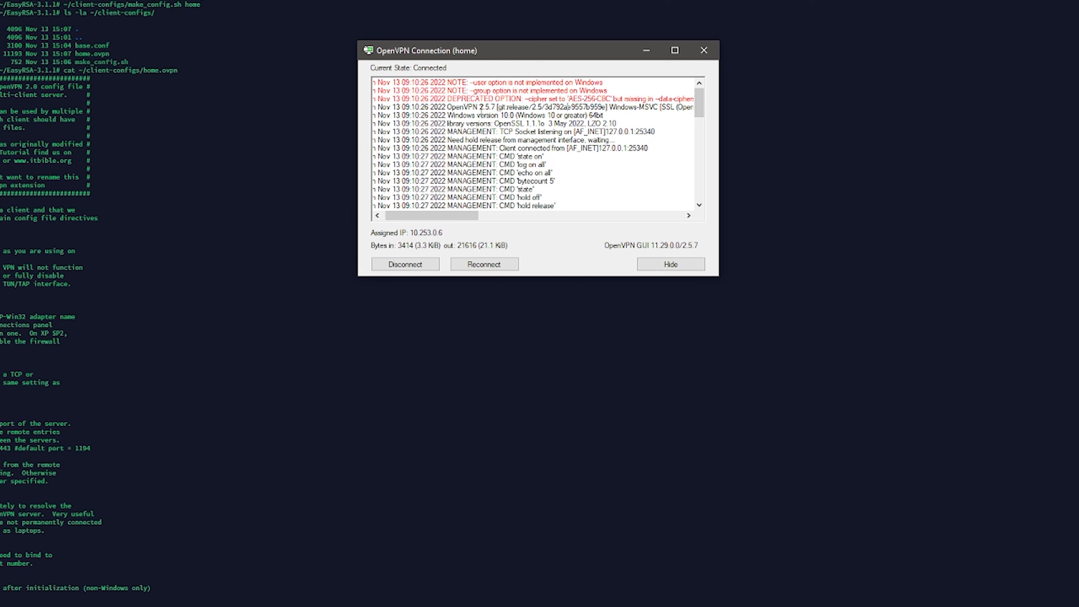
{"action": "left_click_drag", "start_coordinate": [602, 100], "coordinate": [373, 91]}
{"action": "left_click", "coordinate": [506, 94]}
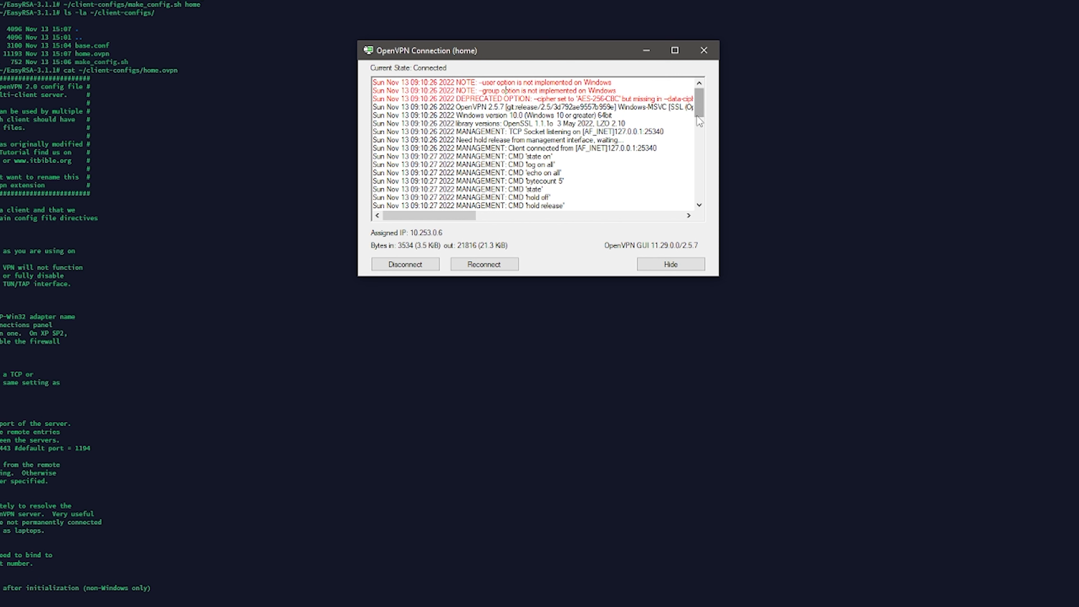
Step: Examine the end of the connection log and highlight the VPN gateway address in the route.exe ADD entry
{"action": "left_click_drag", "start_coordinate": [697, 112], "coordinate": [687, 202]}
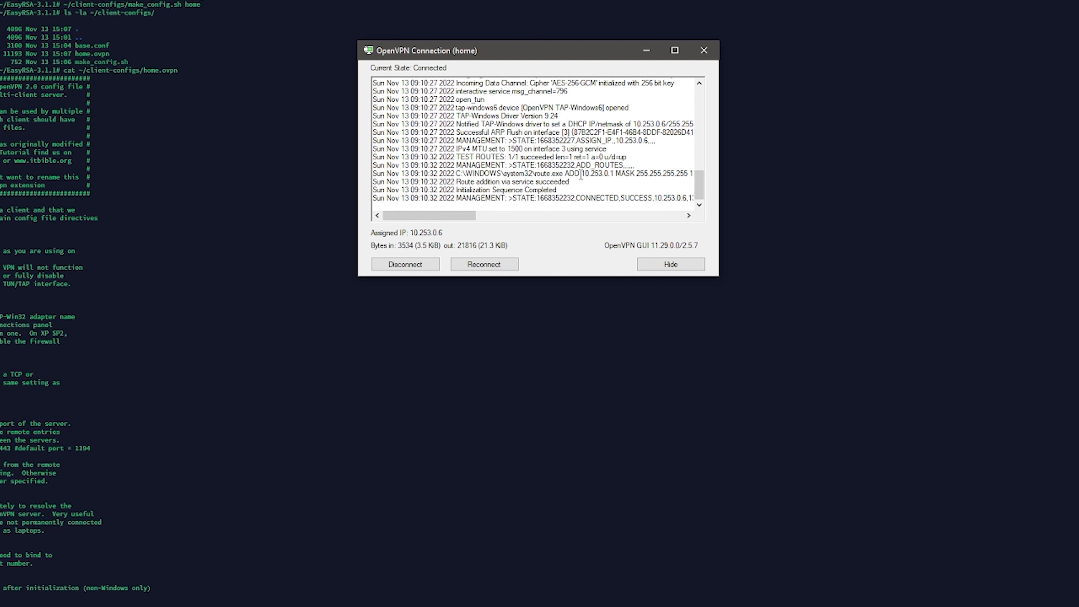
{"action": "left_click", "coordinate": [555, 175]}
{"action": "left_click_drag", "start_coordinate": [584, 175], "coordinate": [615, 175]}
Step: Open a Command Prompt below the connection status window and ping the VPN server at 10.253.0.1
{"action": "key", "text": "super+r"}
{"action": "left_click_drag", "start_coordinate": [800, 135], "coordinate": [584, 291]}
{"action": "left_click", "coordinate": [519, 396]}
{"action": "type", "text": "ping 10.253.0.1"}
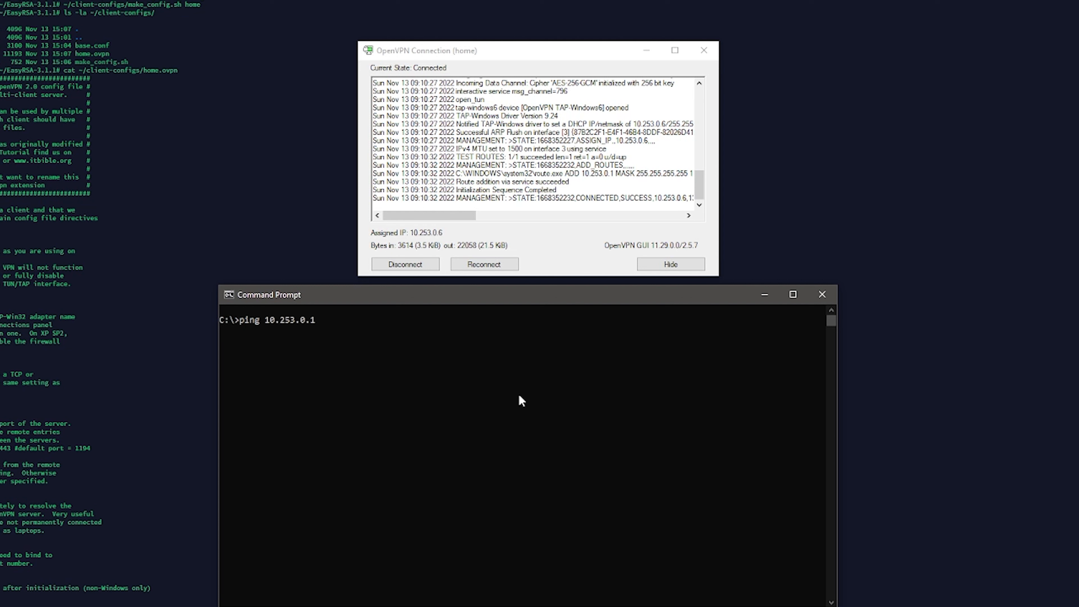
{"action": "key", "text": "Return"}
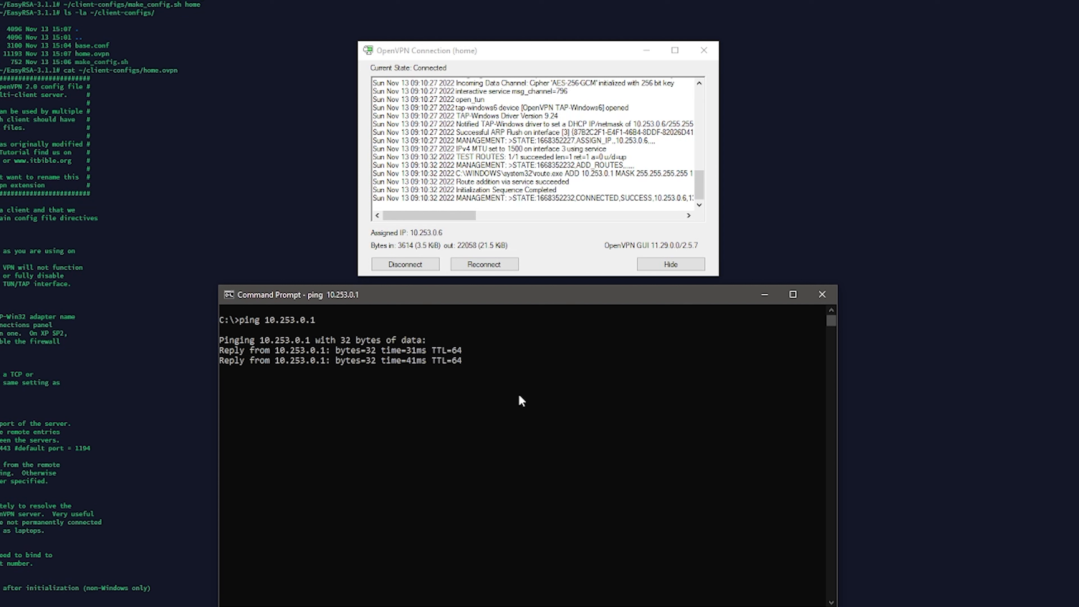